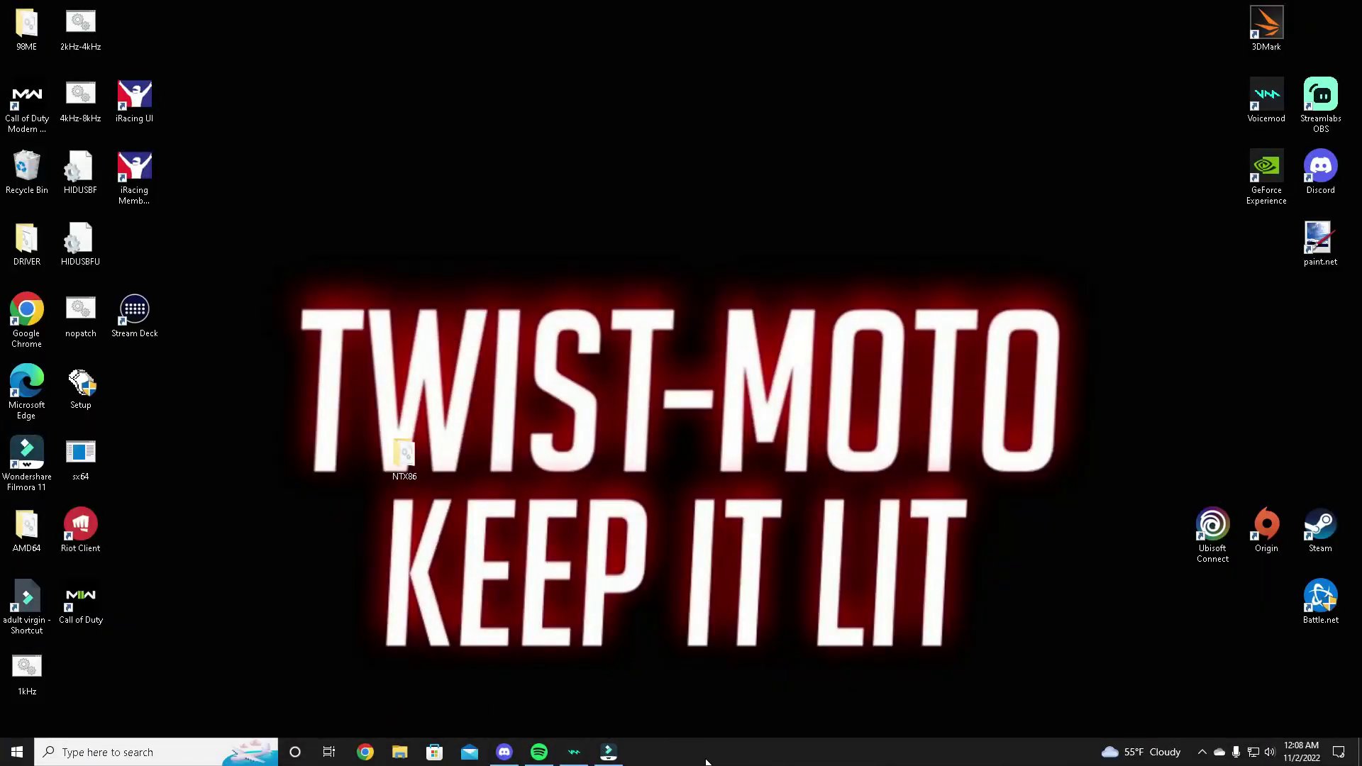
# Check the CPU details, including logical processors, in Task Manager's Performance view, then close it
pyautogui.rightClick(713, 761)
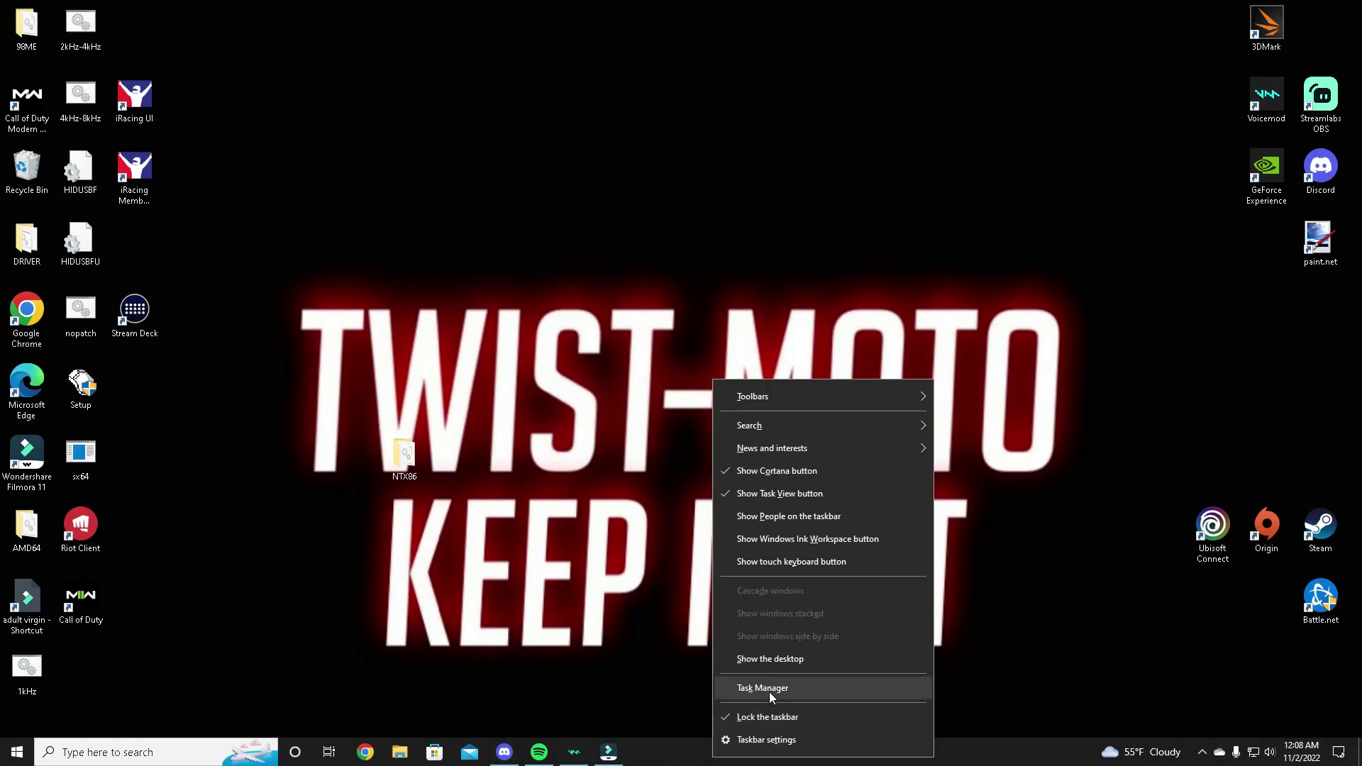
pyautogui.click(745, 689)
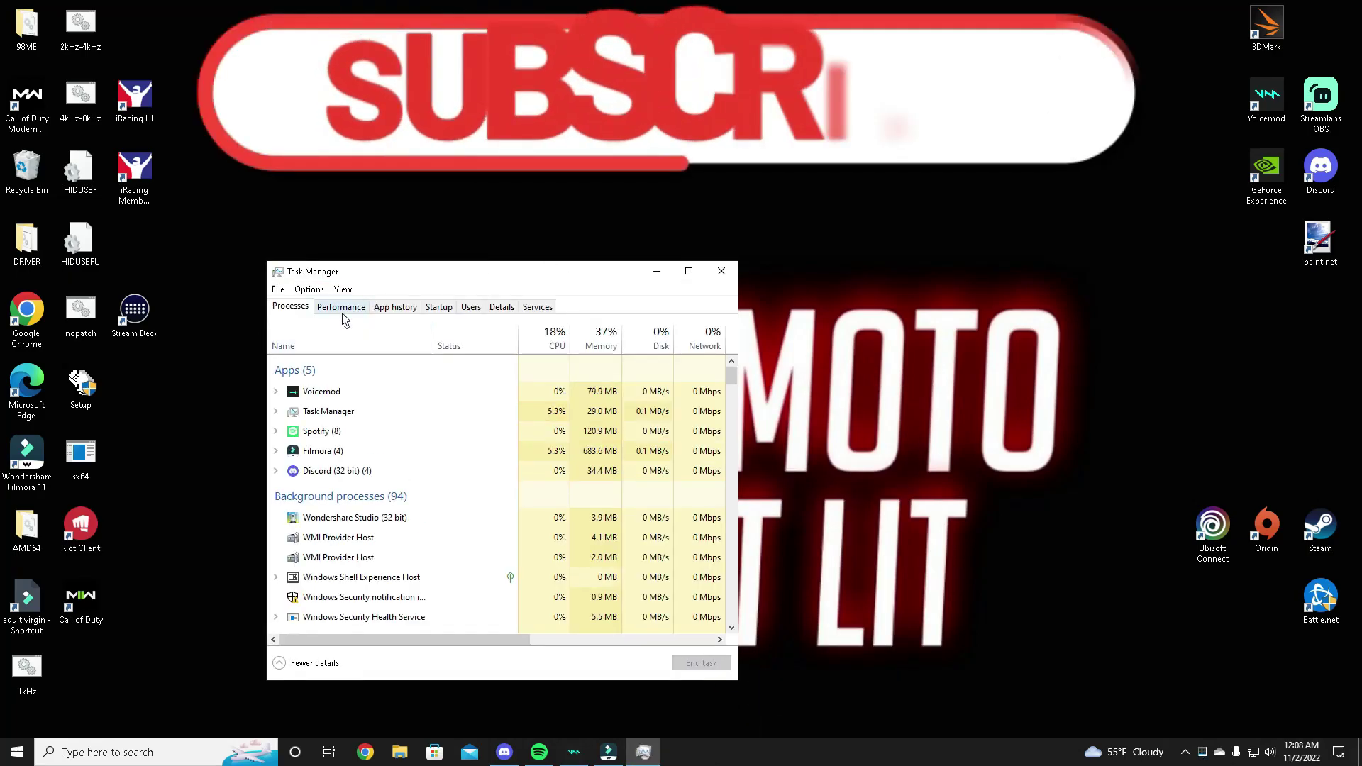
pyautogui.click(341, 307)
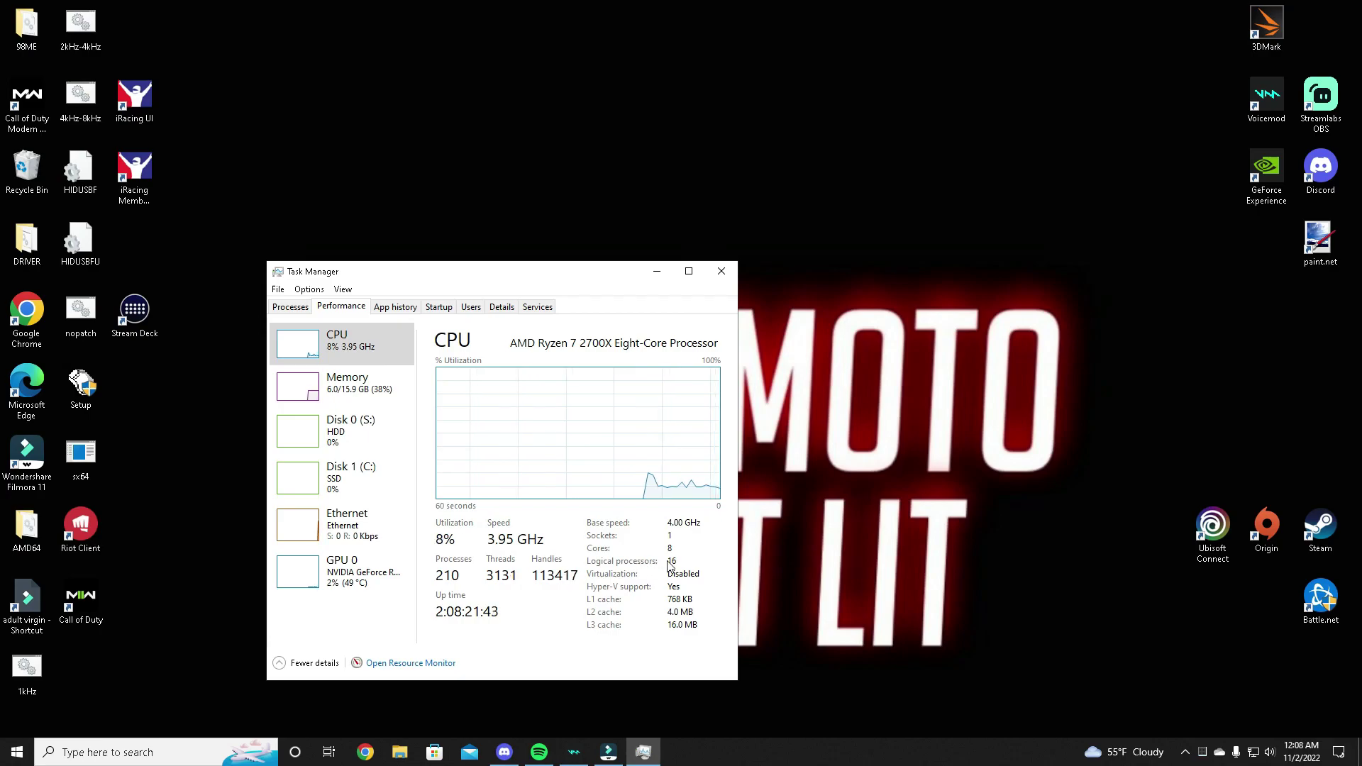
pyautogui.rightClick(669, 567)
pyautogui.click(660, 569)
pyautogui.click(721, 271)
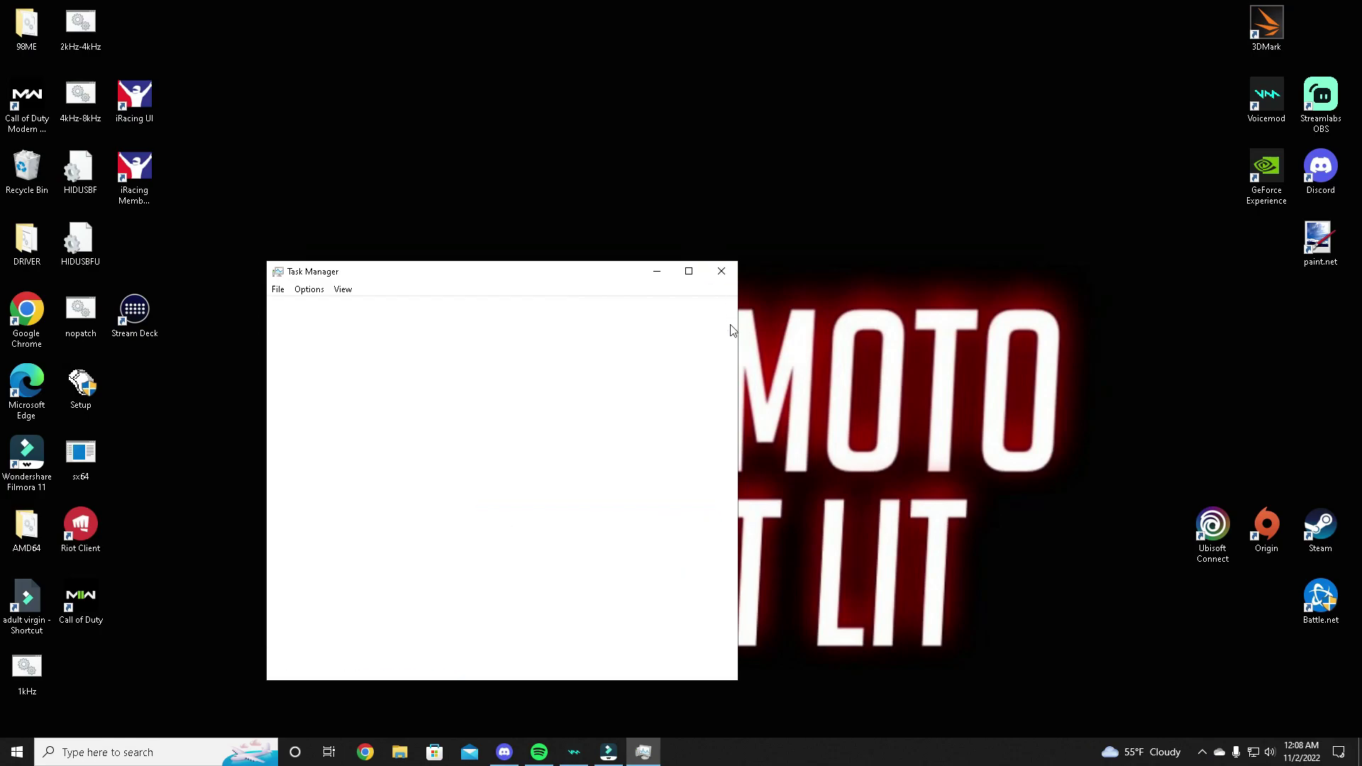
# Open options.3.cod22 in Notepad from the Documents > Call of Duty > players folder
pyautogui.click(401, 746)
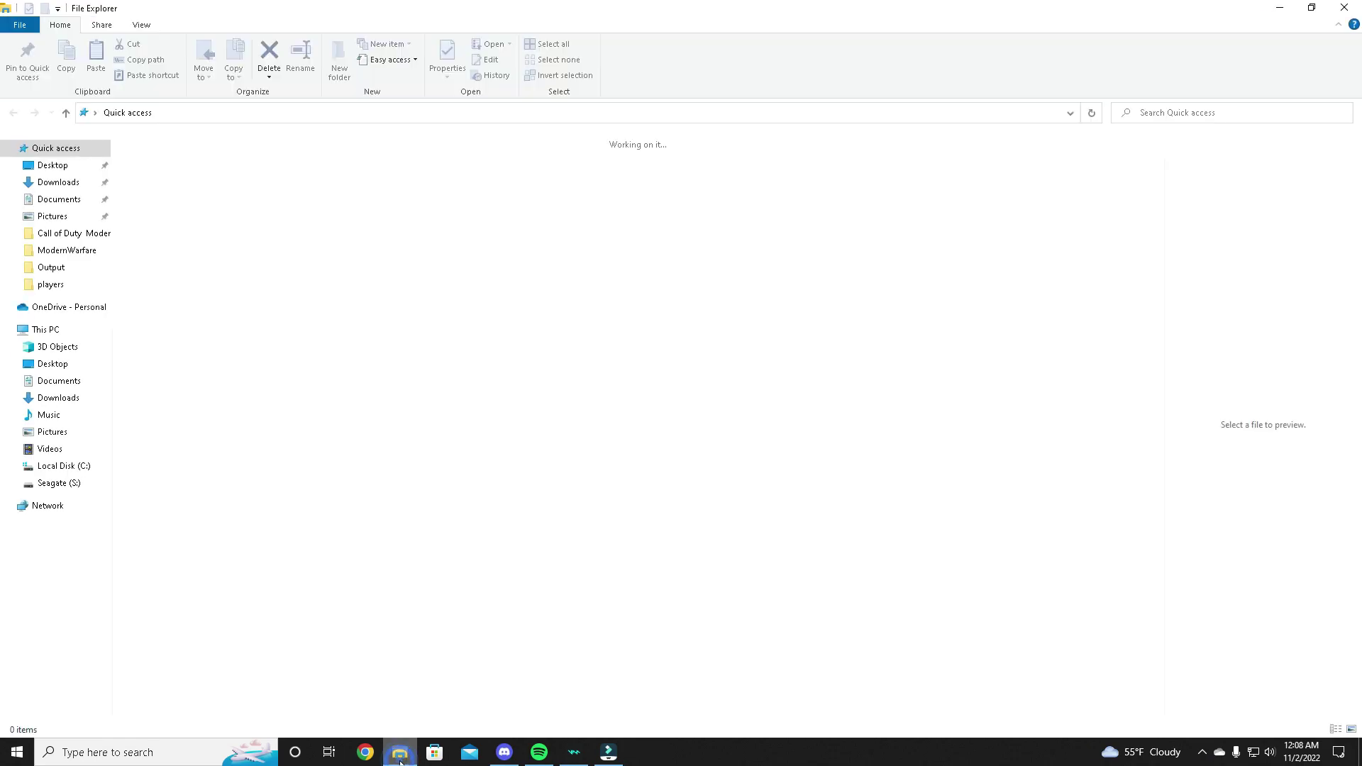
pyautogui.doubleClick(534, 161)
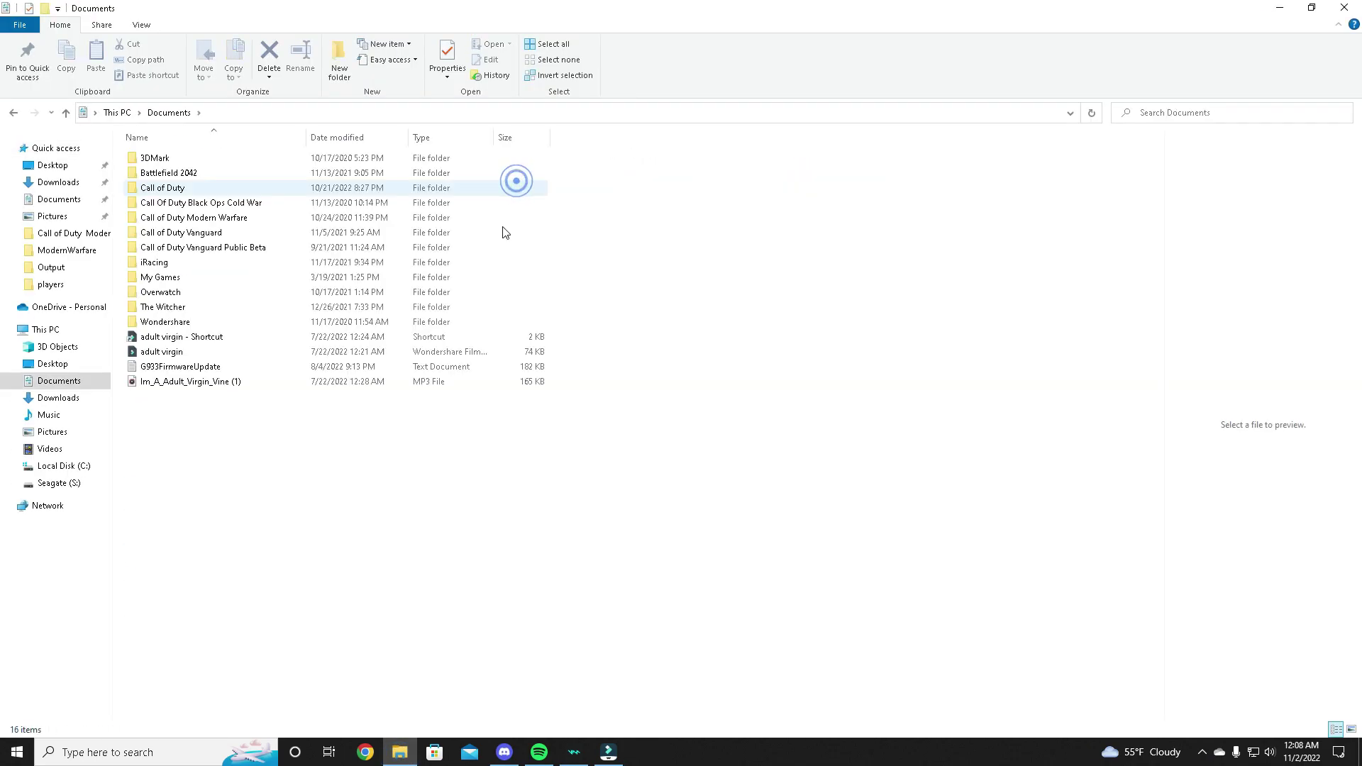
pyautogui.doubleClick(160, 191)
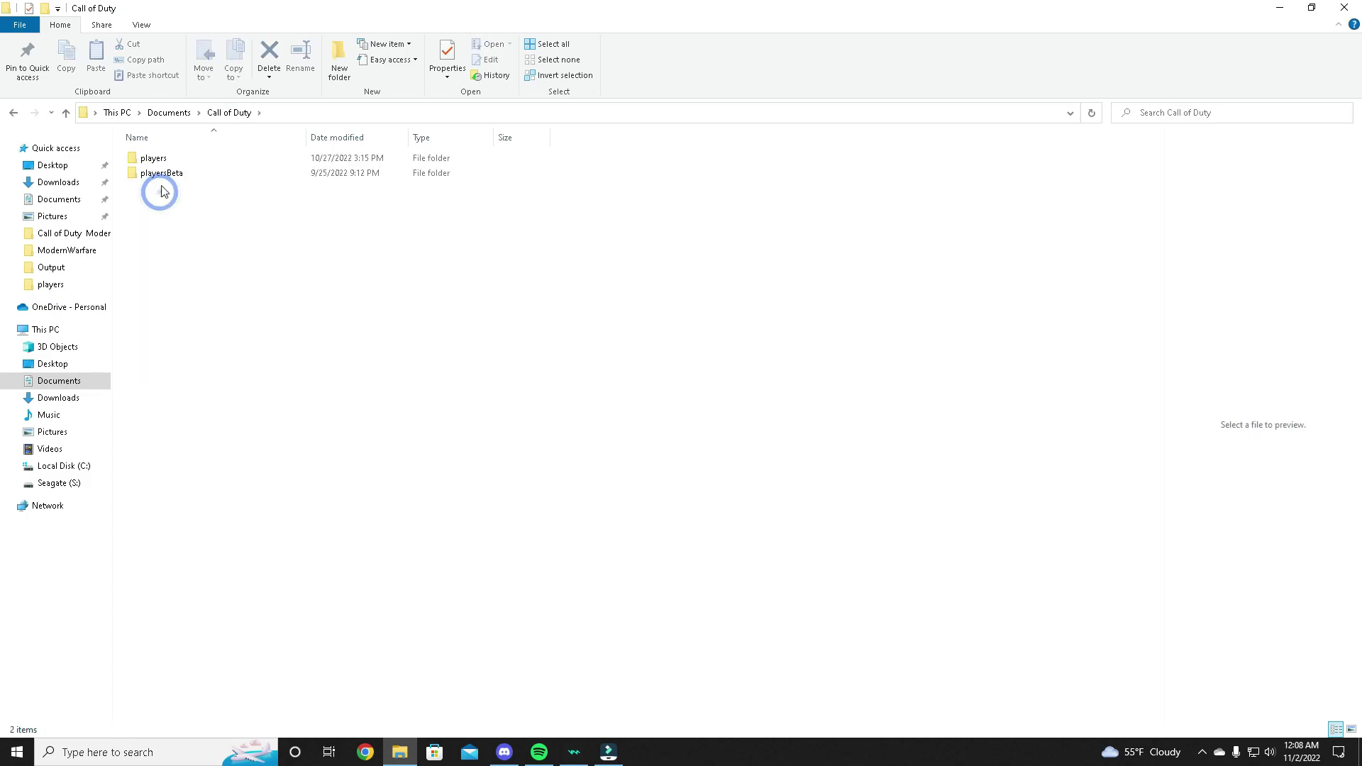
pyautogui.doubleClick(157, 159)
pyautogui.click(192, 233)
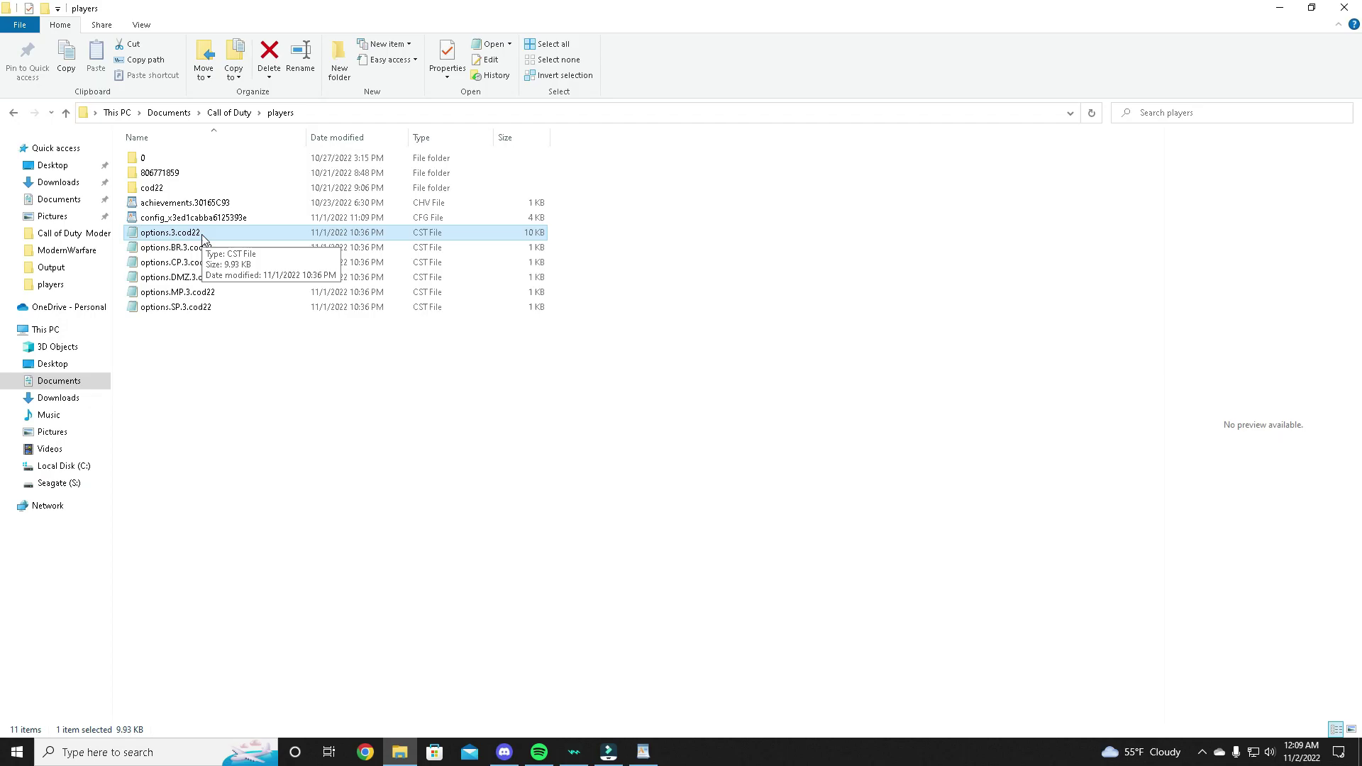
pyautogui.doubleClick(195, 234)
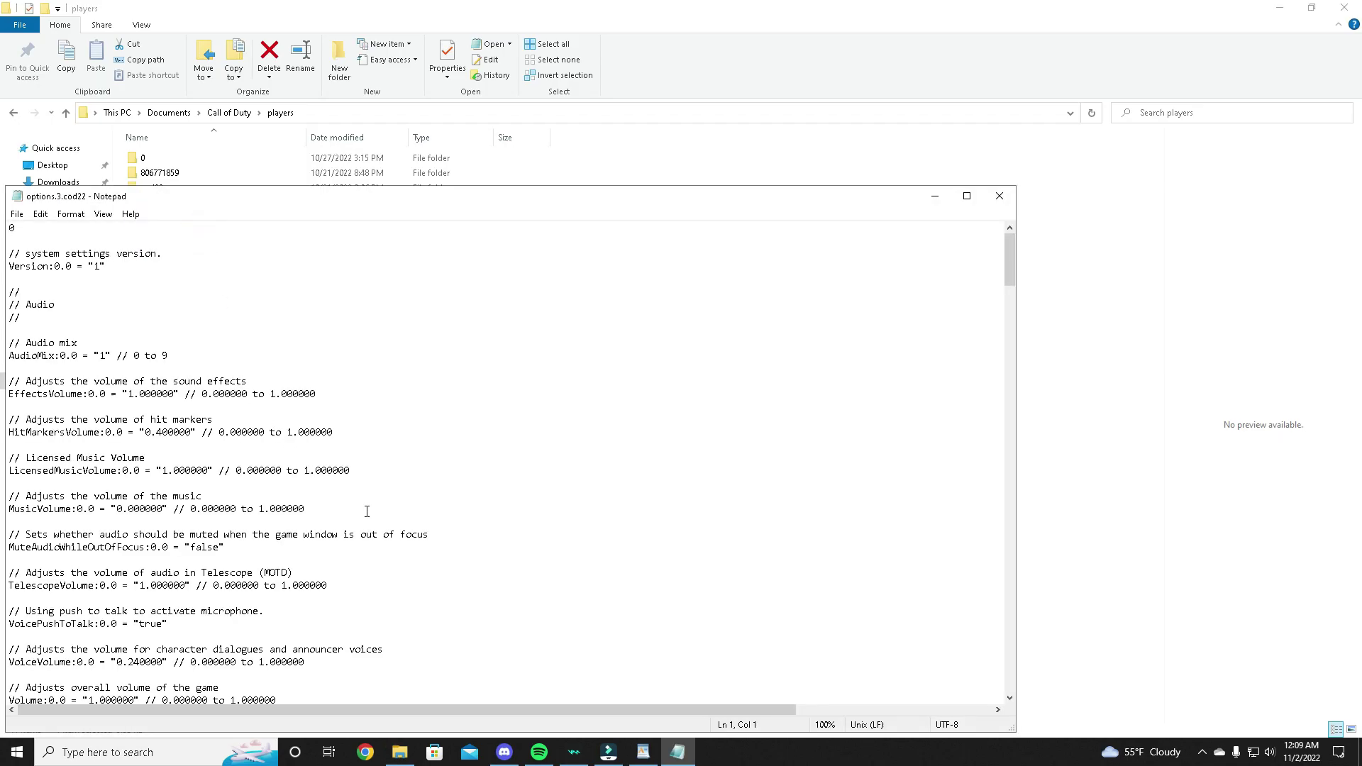
pyautogui.scroll(-20, 366, 511)
pyautogui.scroll(-20, 394, 495)
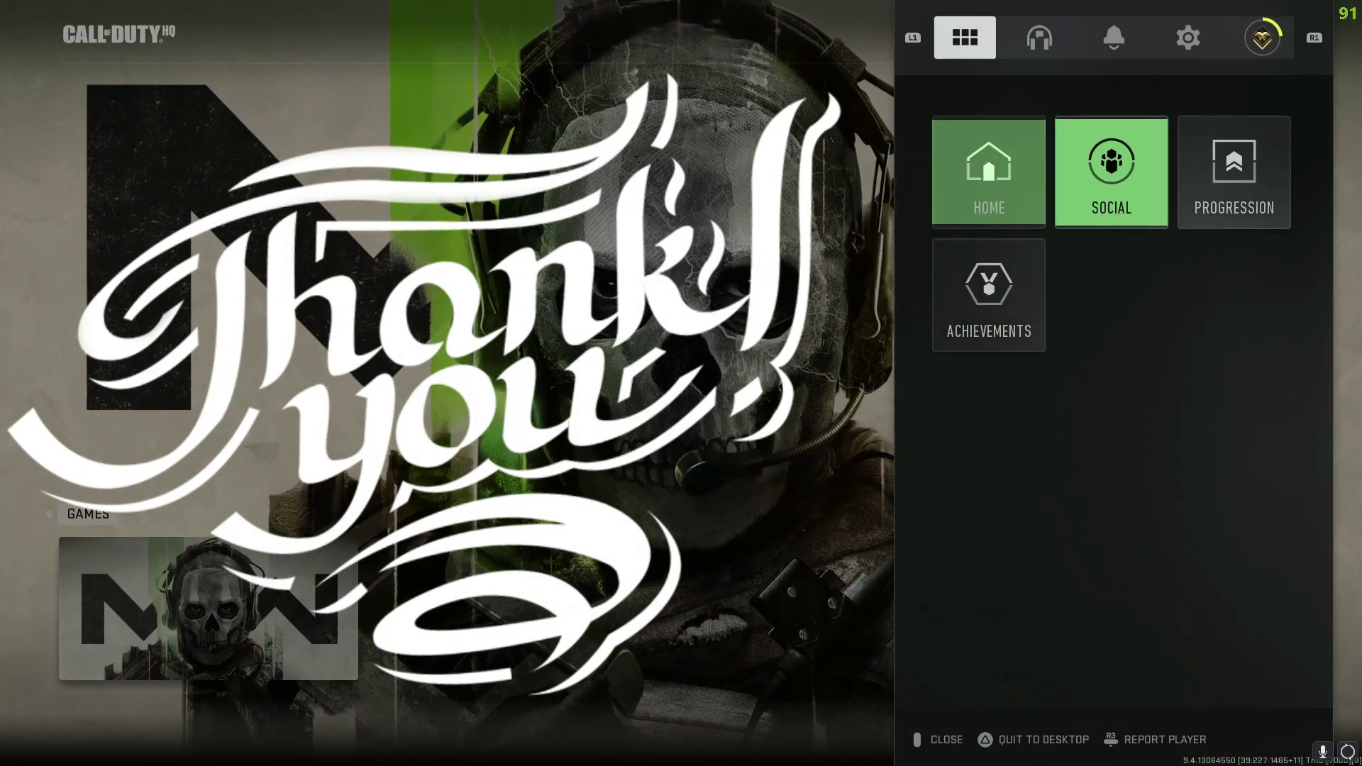
# Go to Modern Warfare II's Graphics Quality settings and set On-Demand Texture Streaming to Off
pyautogui.press('e')
pyautogui.press('e')
pyautogui.press('e')
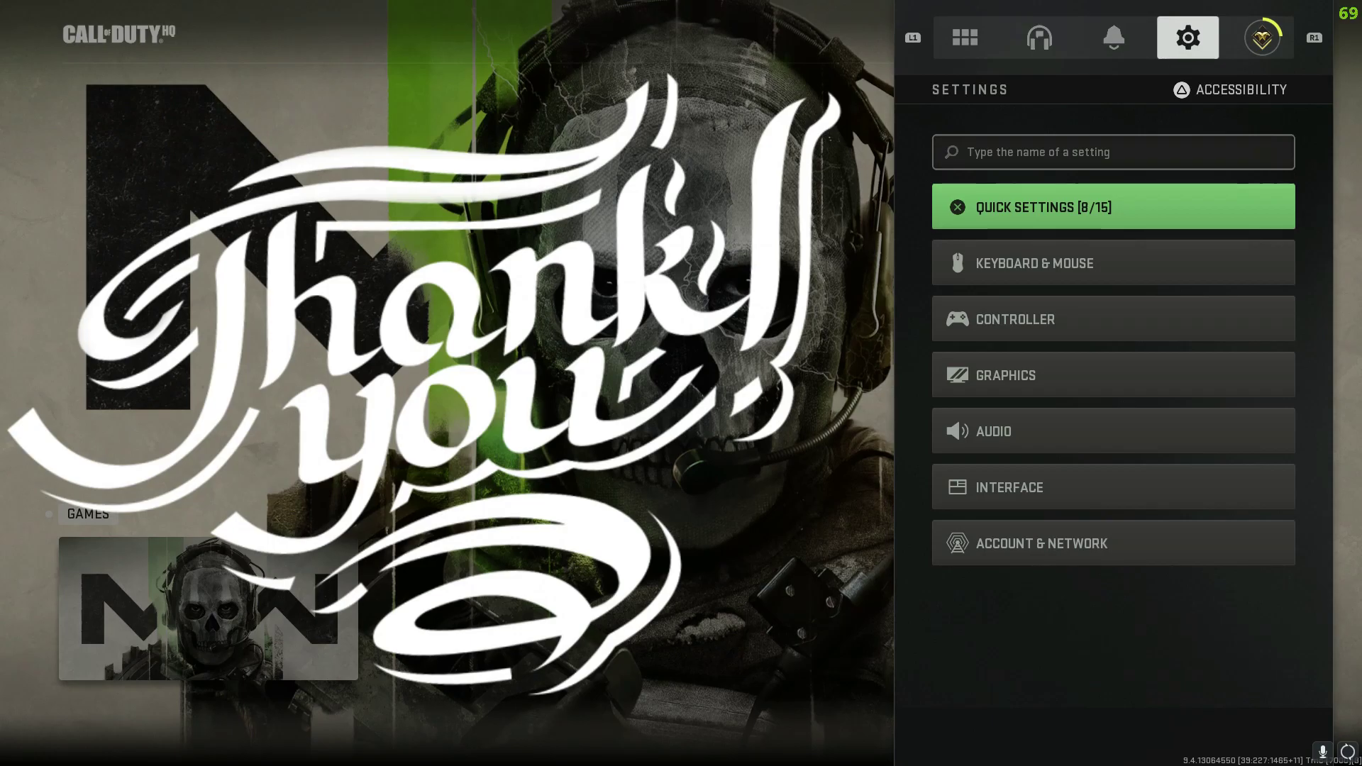
pyautogui.press('Down')
pyautogui.press('Down')
pyautogui.press('Down')
pyautogui.press('Return')
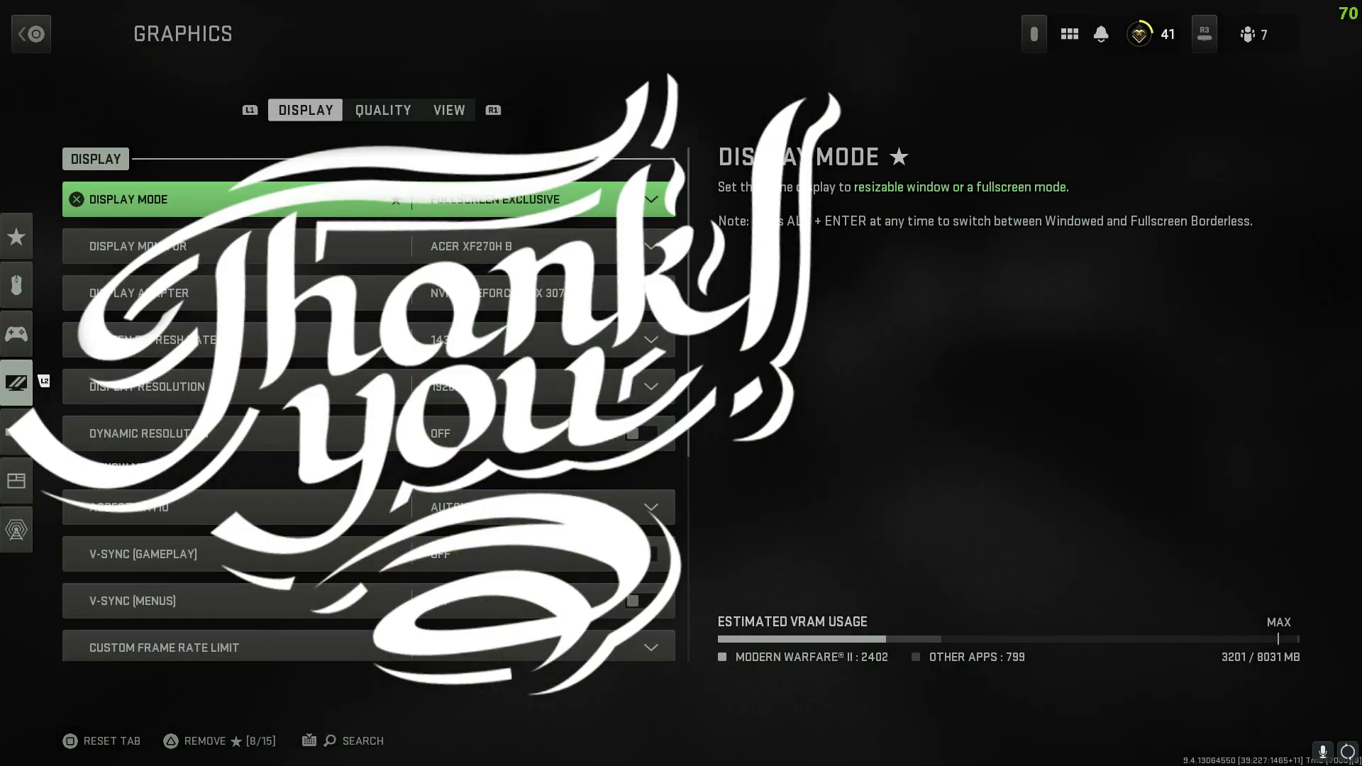
pyautogui.press('Up')
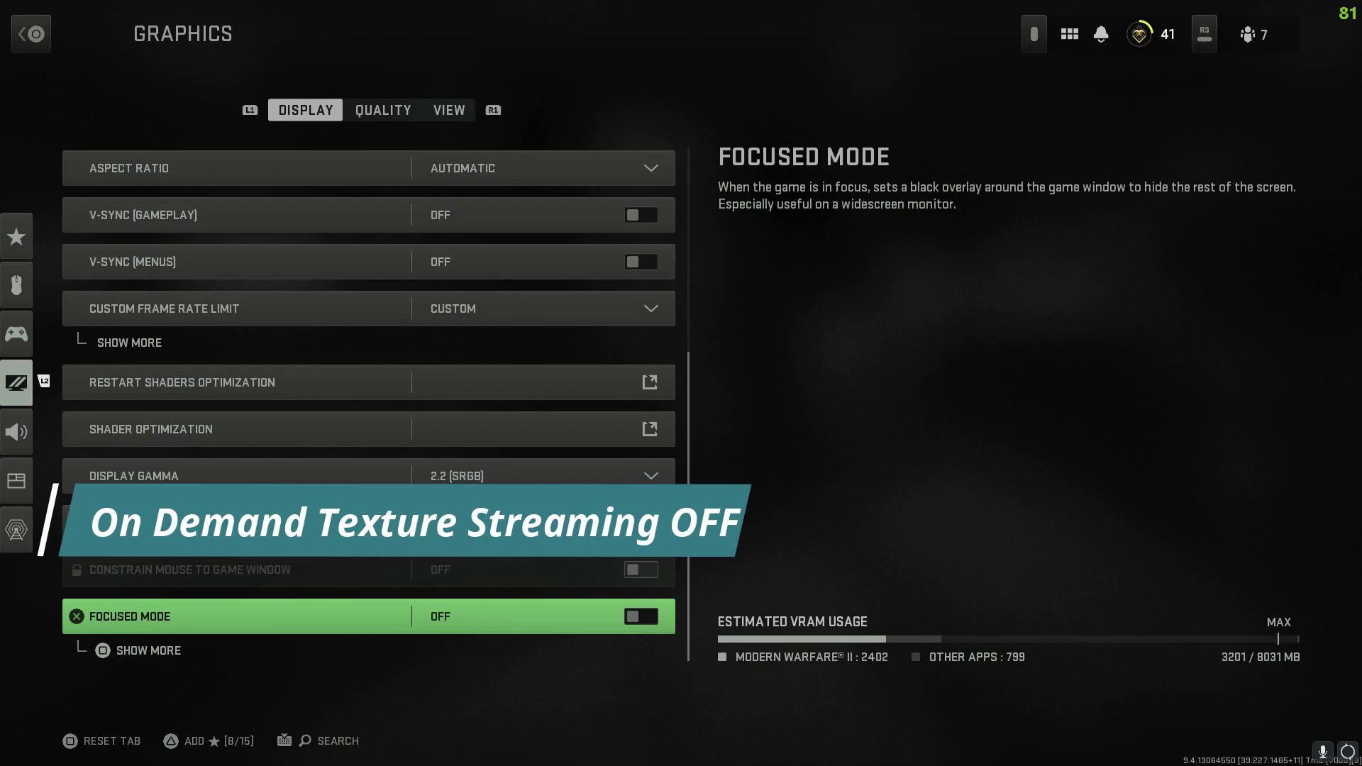
pyautogui.press('e')
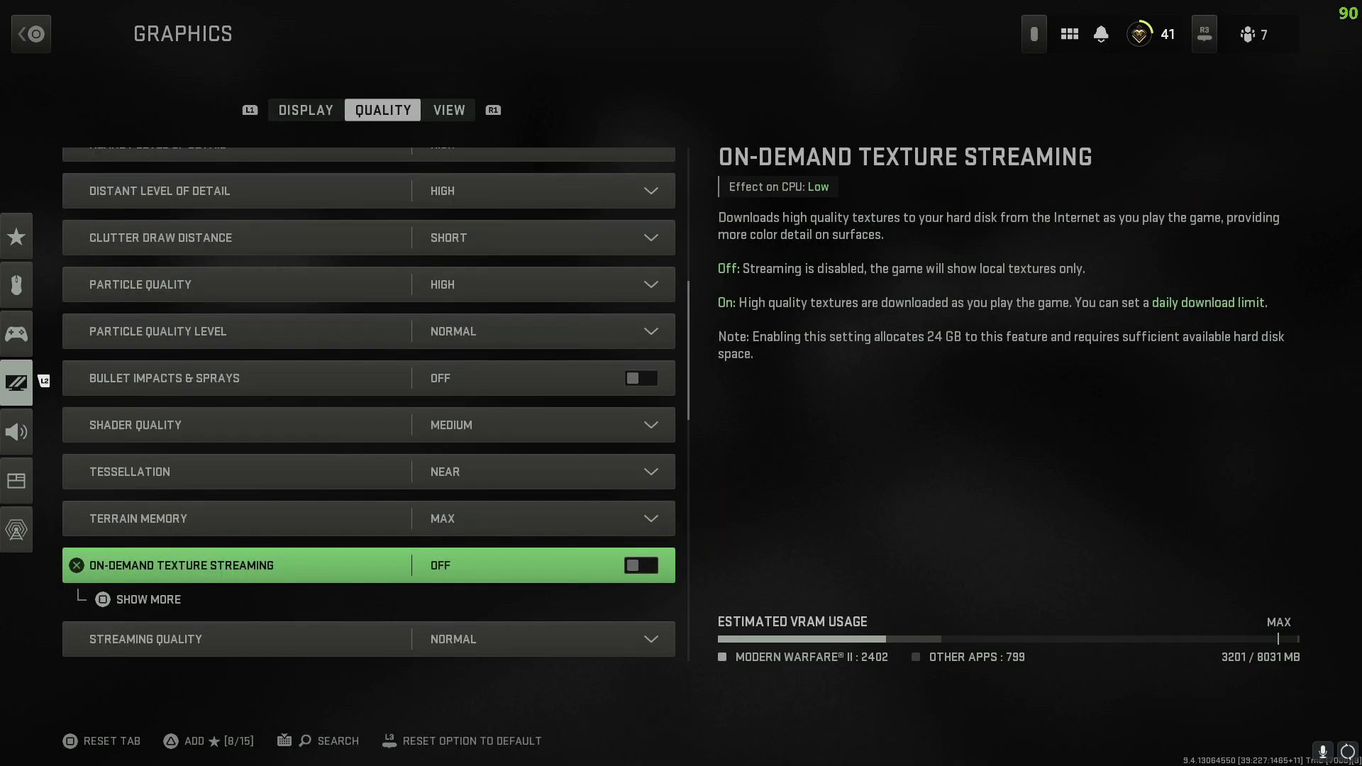